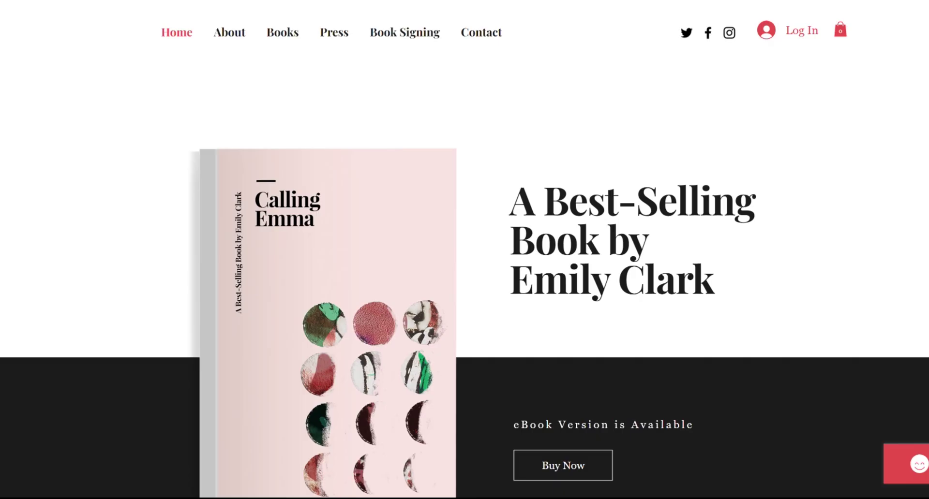
pyautogui.scroll(-5, 464, 291)
pyautogui.scroll(-1, 464, 290)
pyautogui.scroll(-2, 464, 290)
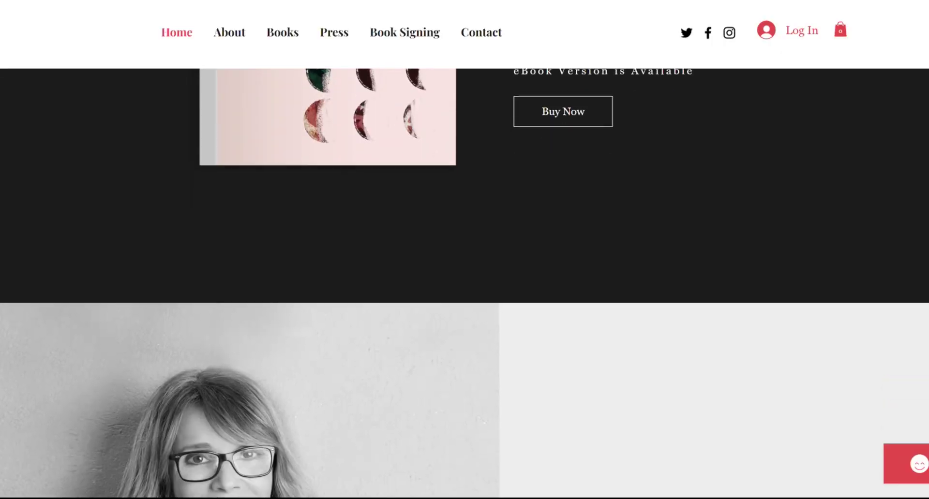
pyautogui.scroll(-4, 464, 290)
pyautogui.scroll(-15, 922, 174)
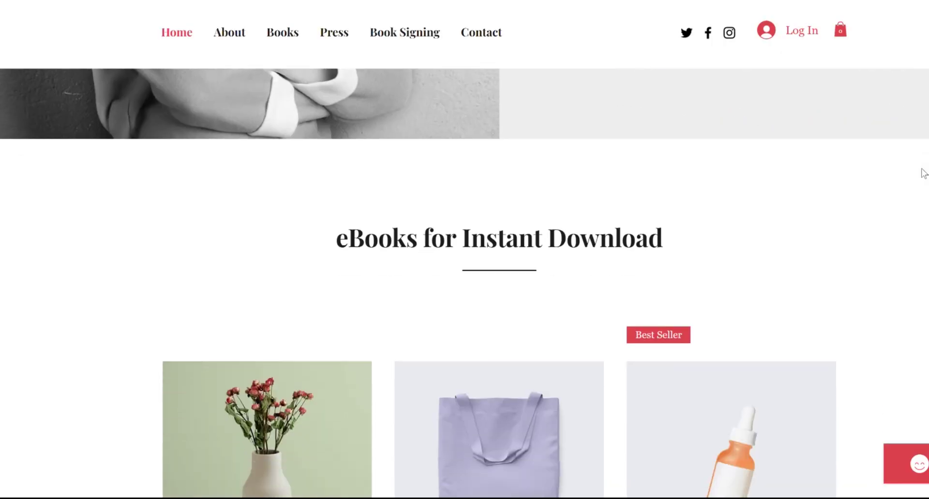
pyautogui.scroll(-10, 923, 174)
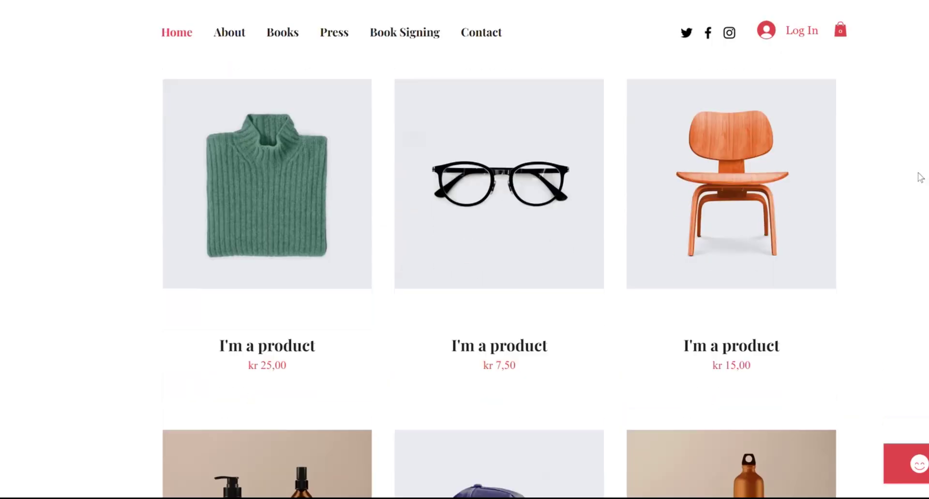
pyautogui.scroll(-11, 920, 177)
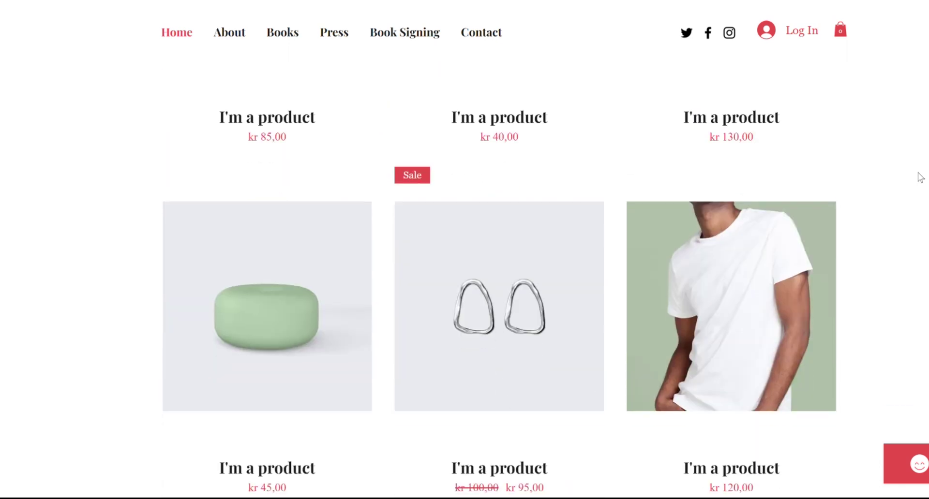
pyautogui.scroll(-10, 920, 177)
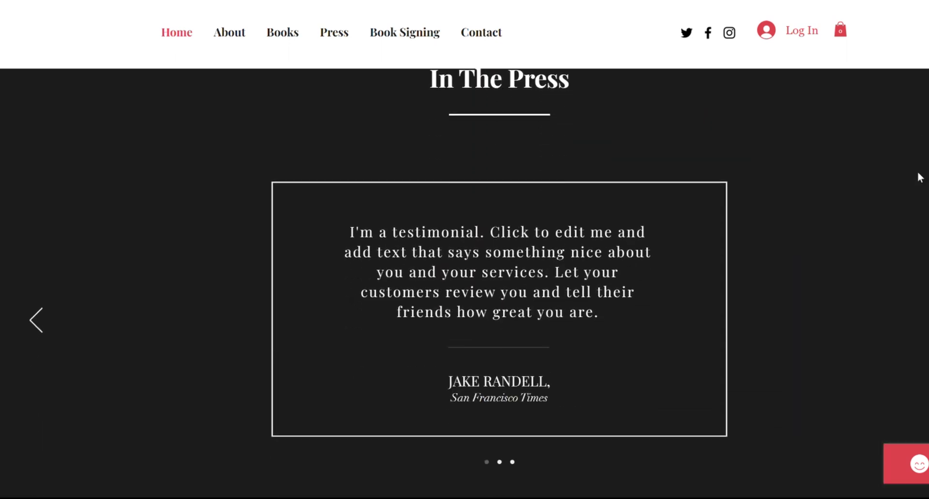
pyautogui.scroll(-10, 918, 177)
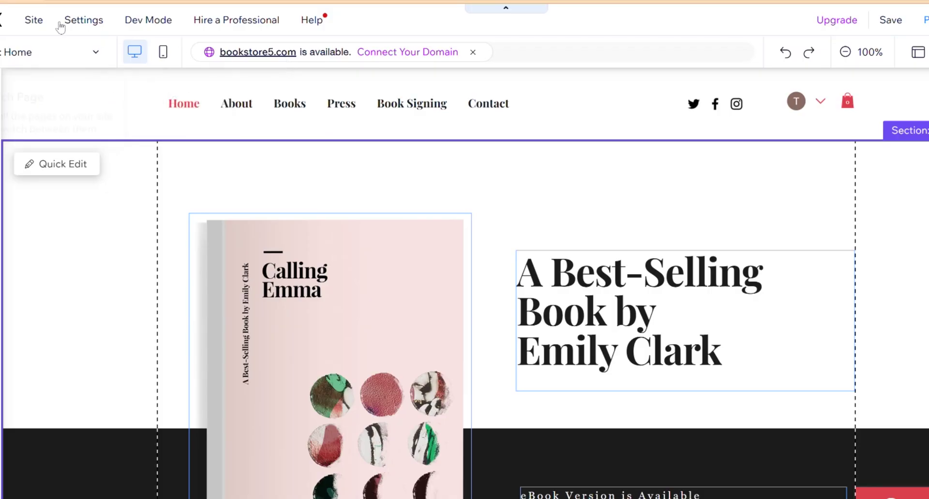
# From Site > My Dashboard, use the Bookstore1 site selector to choose Create New Site
pyautogui.click(42, 24)
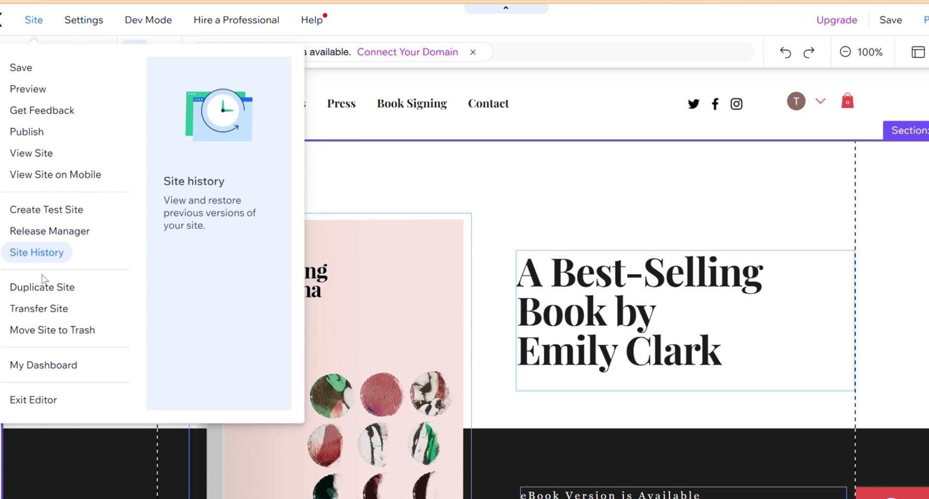
pyautogui.click(42, 364)
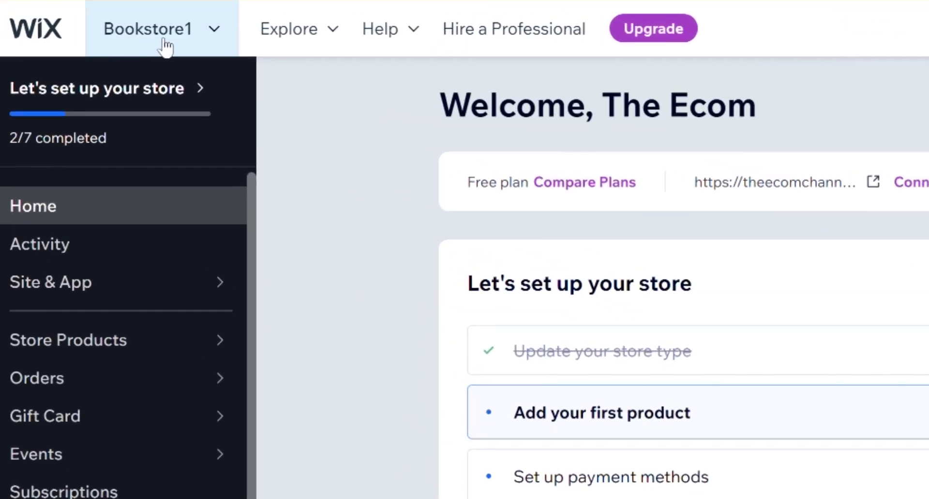
pyautogui.click(165, 44)
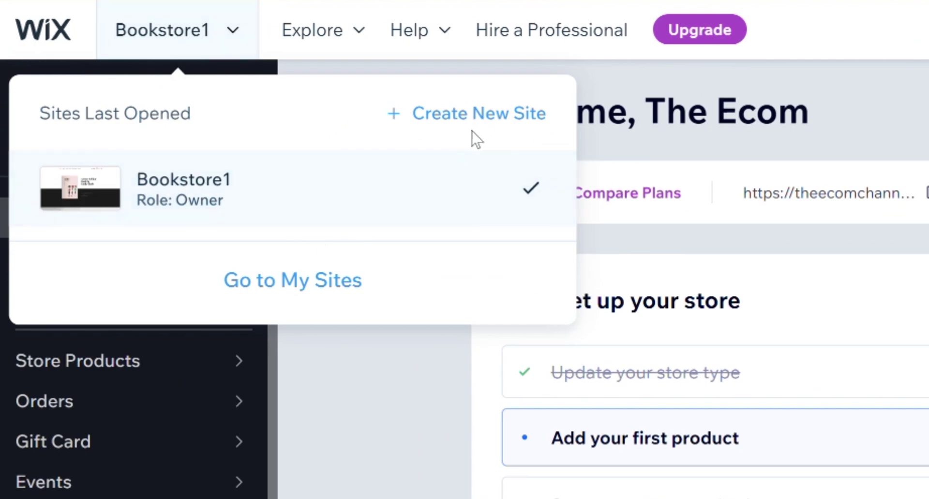
pyautogui.click(485, 117)
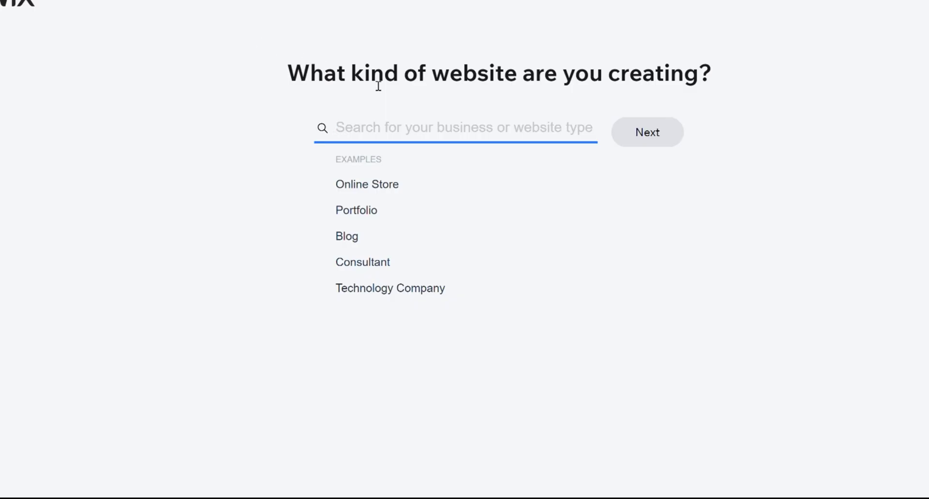
# Pick Bookstore as the website type and enter Bookstore1 as the new site's name
pyautogui.write('Books')
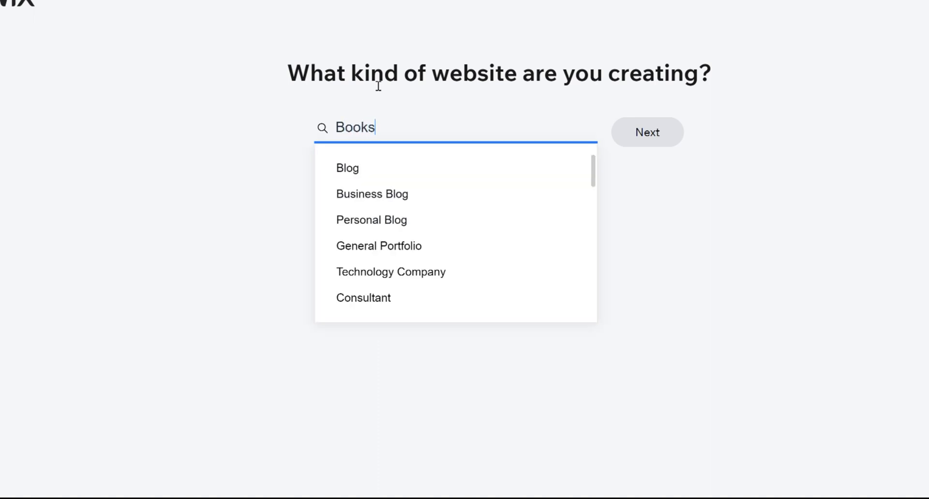
pyautogui.write('tore')
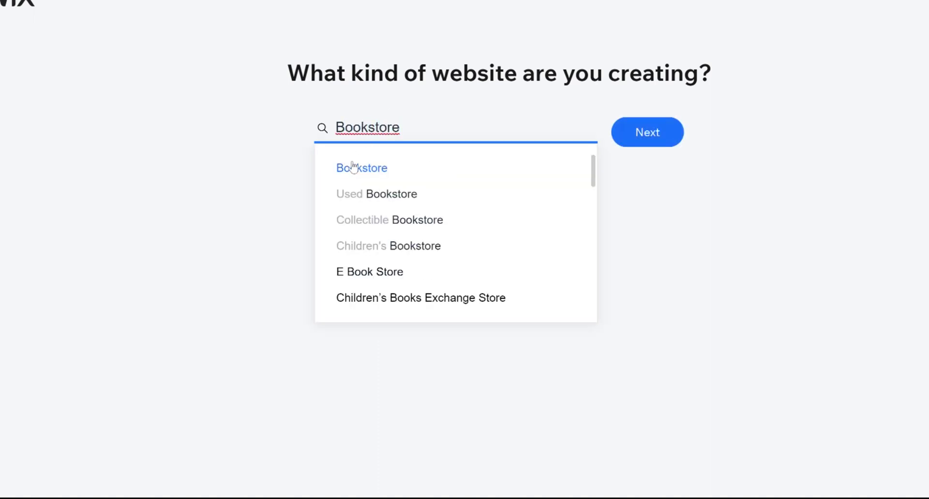
pyautogui.click(353, 165)
pyautogui.click(638, 140)
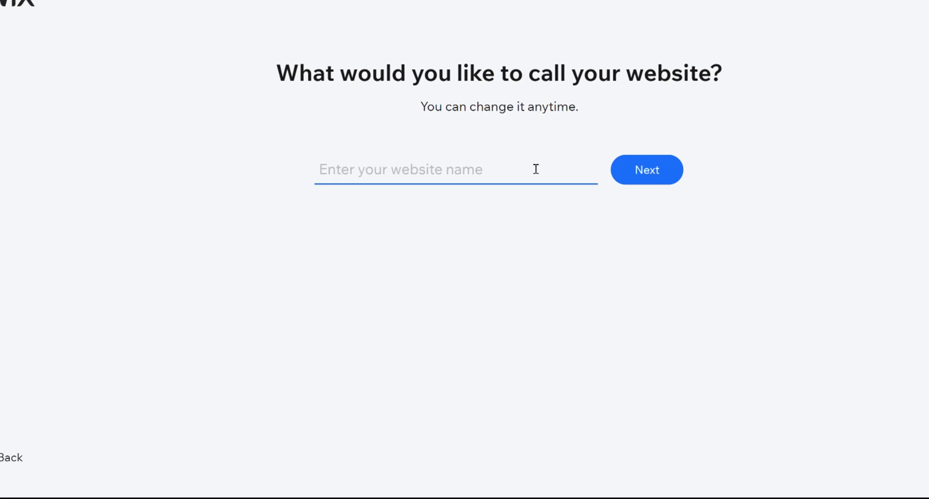
pyautogui.write('Bookstore1')
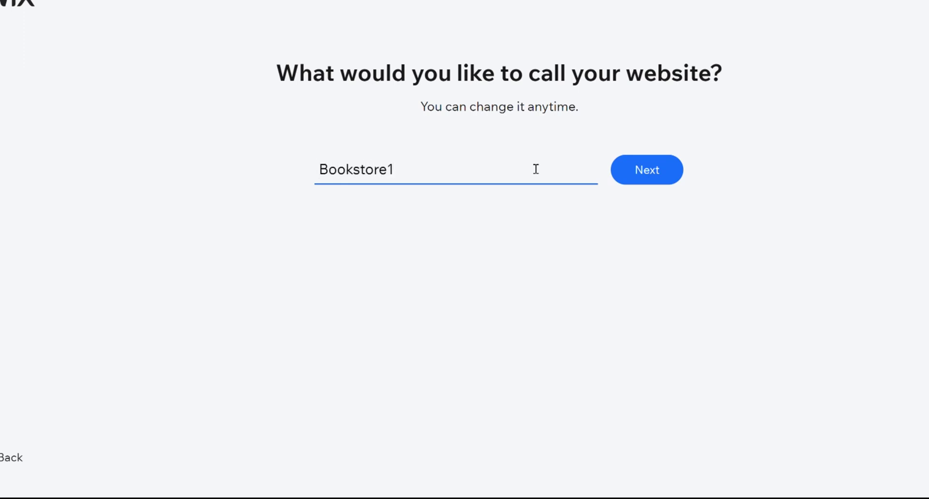
pyautogui.click(662, 181)
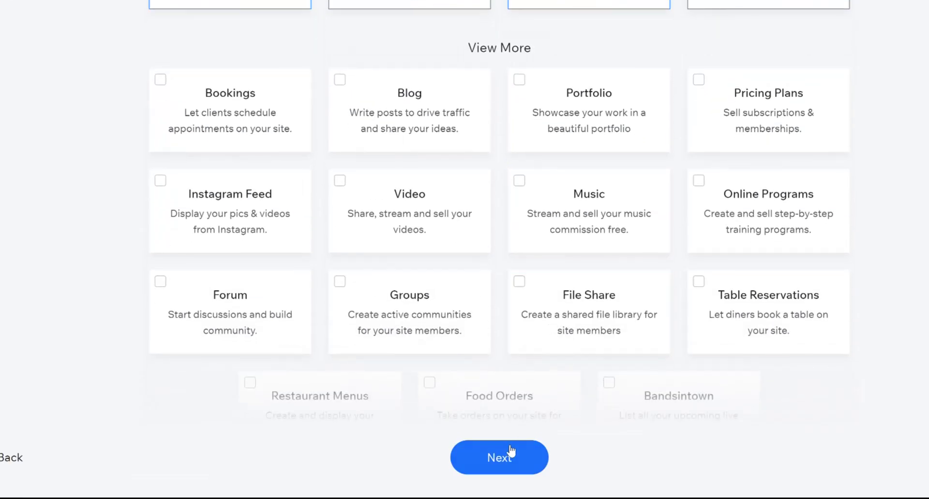
# Move past the app selection step to the Bookstore template results
pyautogui.click(509, 441)
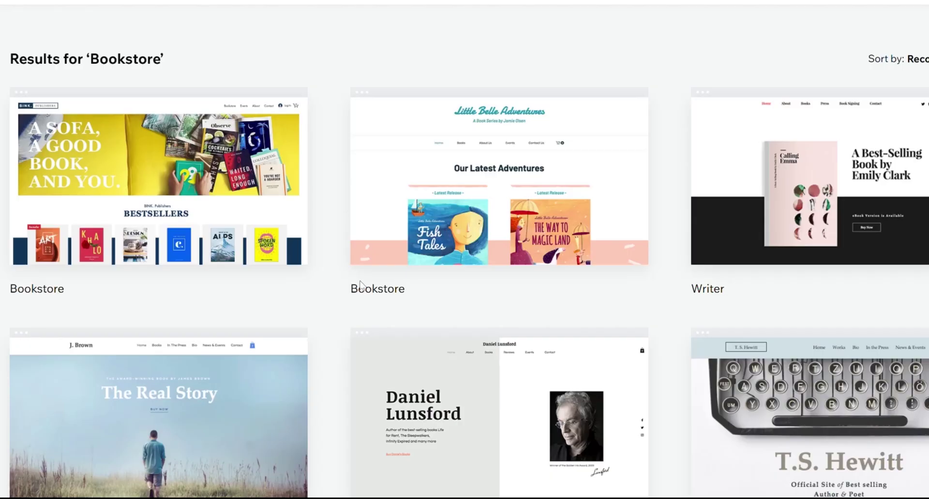
# Open the first Bookstore template, BINK. Publishers, in the editor
pyautogui.moveTo(245, 237)
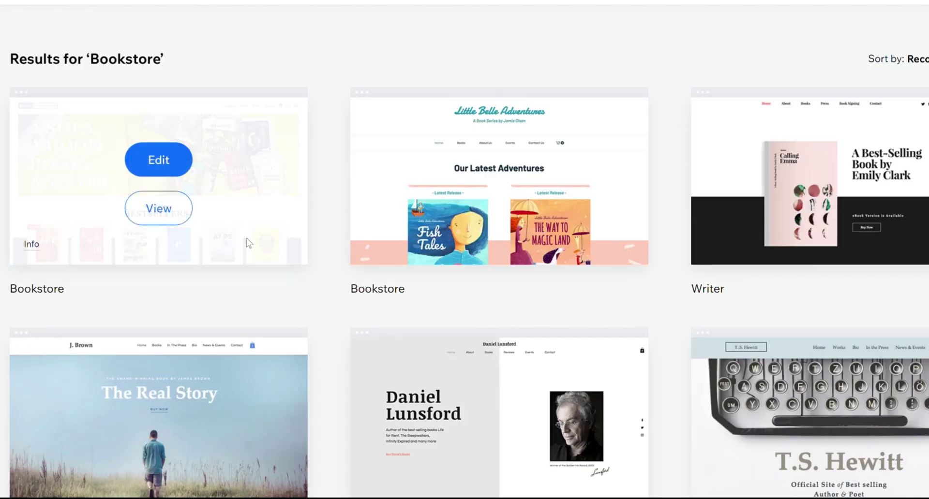
pyautogui.click(169, 159)
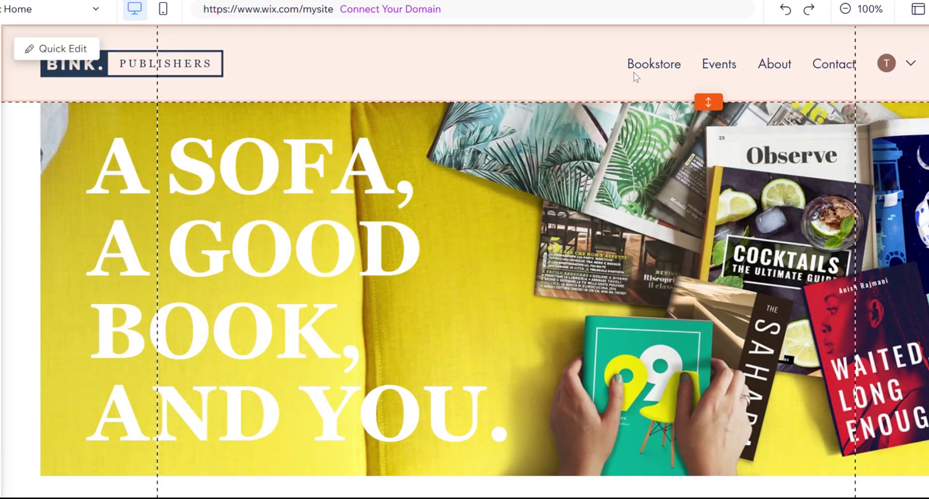
pyautogui.scroll(-1, 825, 194)
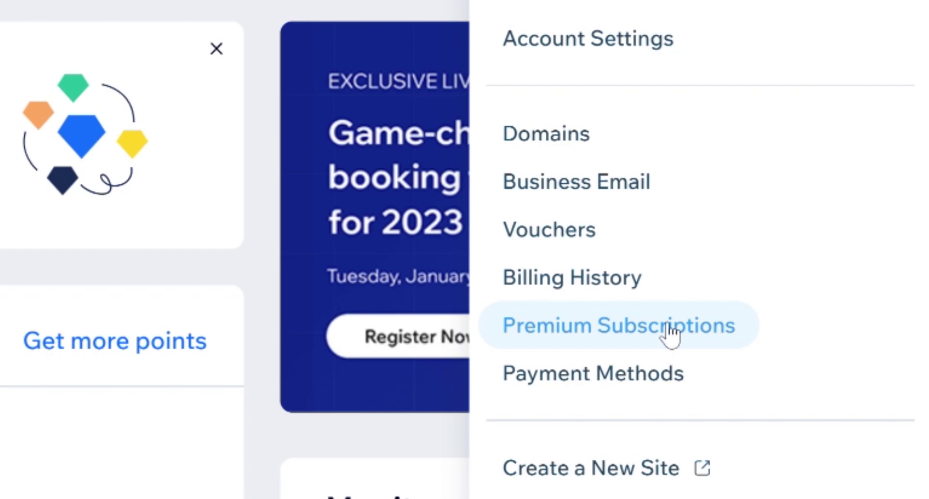
# In Premium Subscriptions, move the Business VIP Premium plan to the Bookstore1 site
pyautogui.click(670, 334)
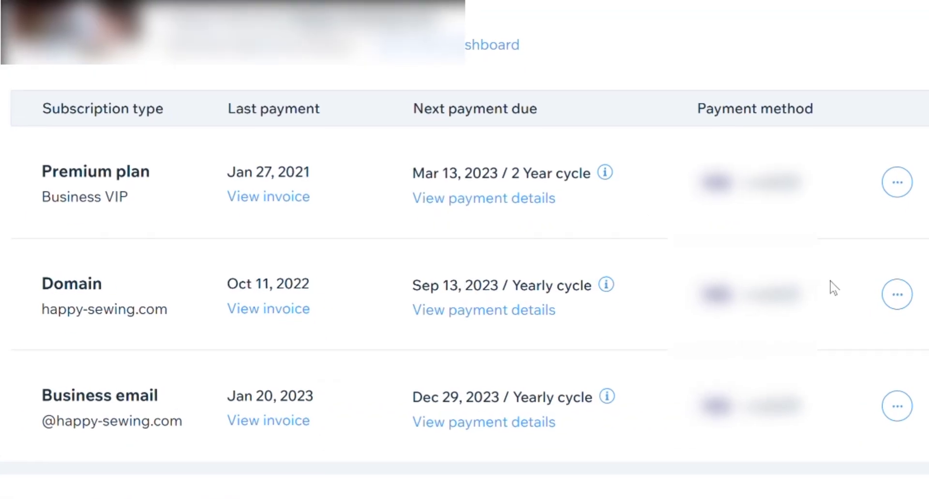
pyautogui.click(895, 186)
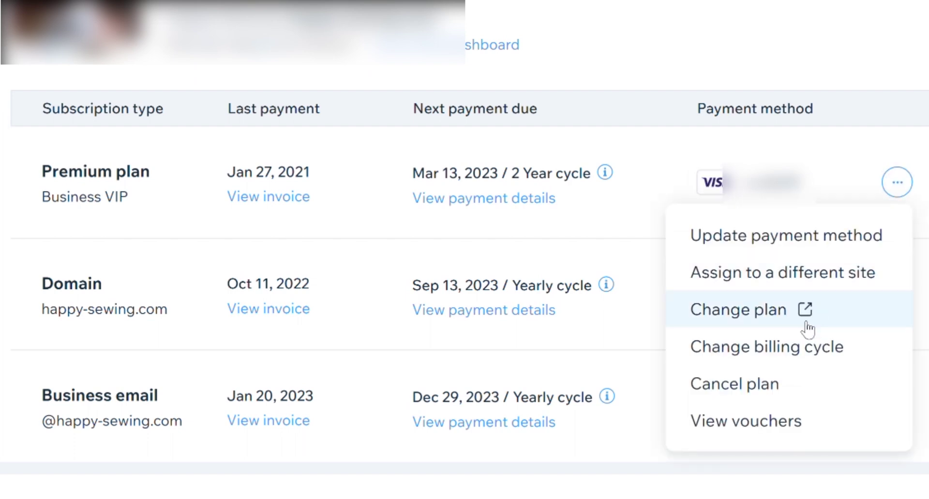
pyautogui.click(770, 276)
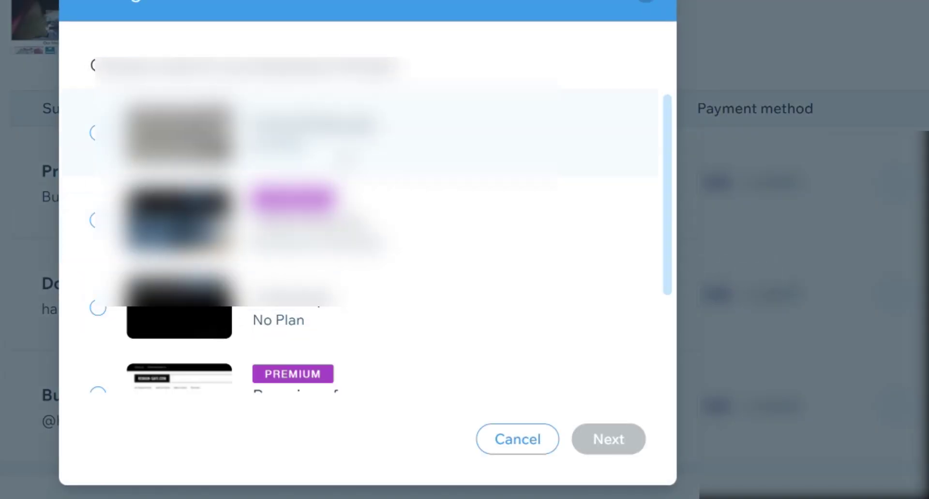
pyautogui.scroll(-5, 261, 194)
pyautogui.click(145, 356)
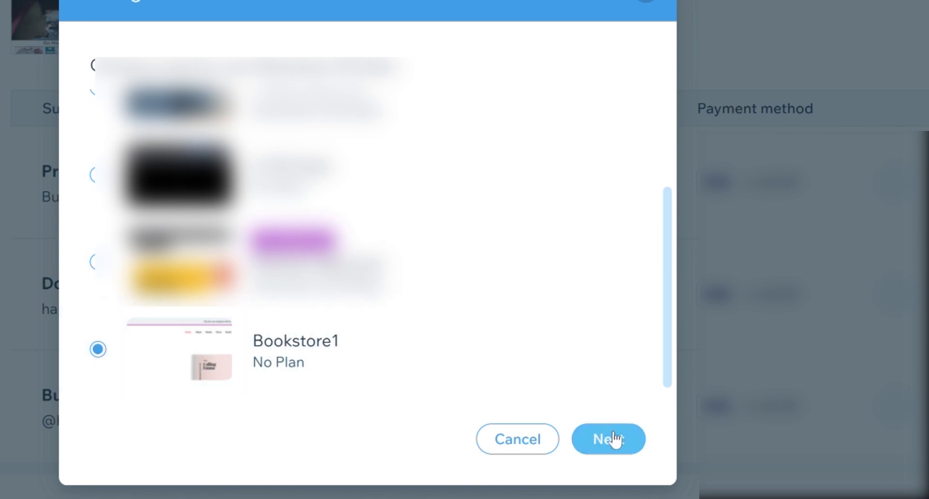
pyautogui.scroll(-1, 602, 435)
pyautogui.click(614, 409)
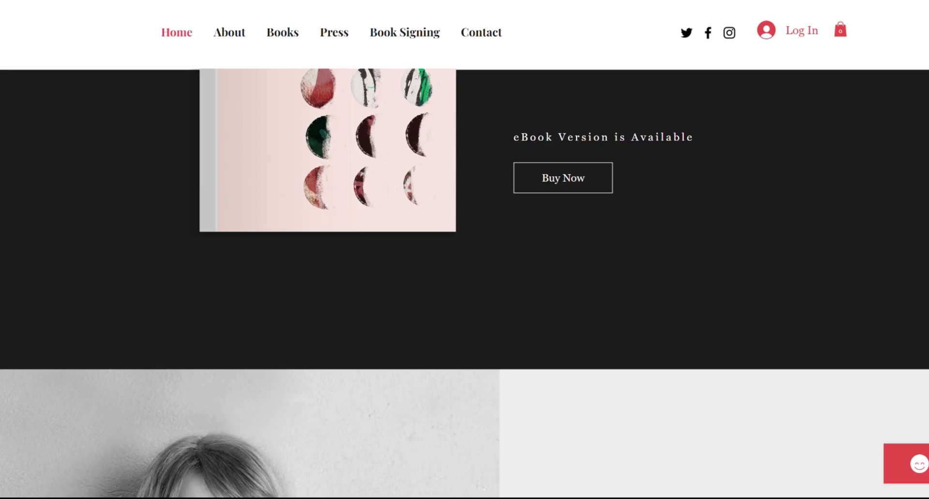
pyautogui.scroll(-10, 464, 249)
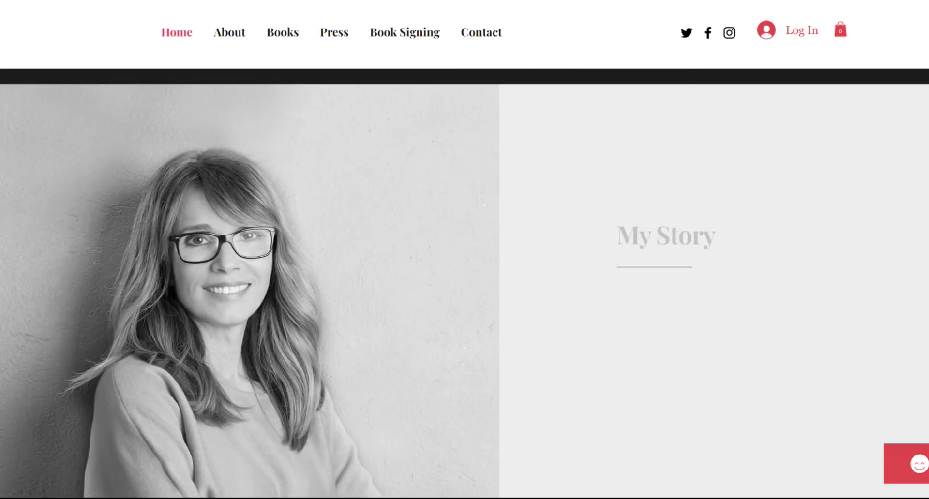
pyautogui.scroll(-7, 922, 169)
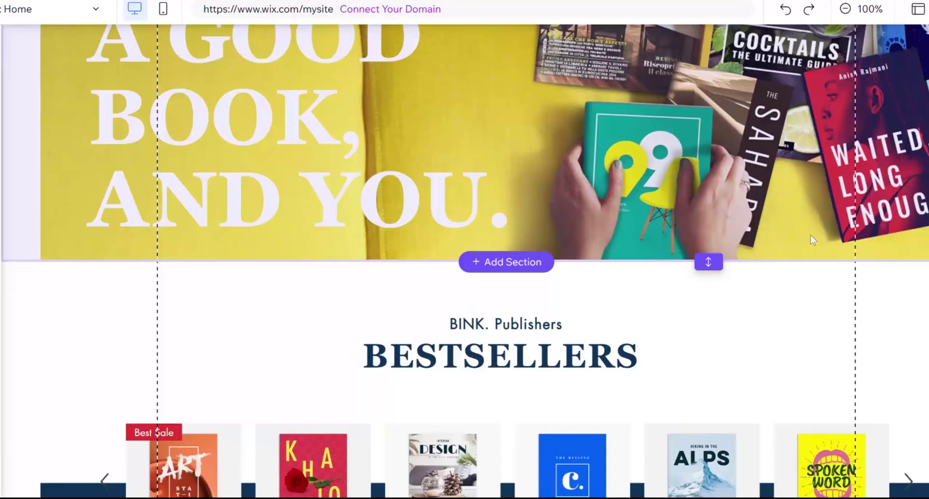
pyautogui.scroll(-3, 811, 235)
pyautogui.scroll(-6, 811, 235)
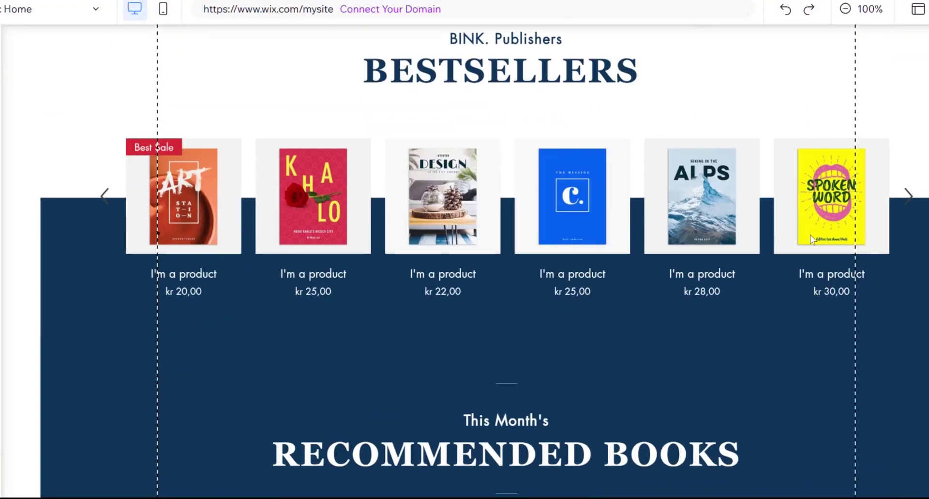
pyautogui.scroll(-4, 809, 240)
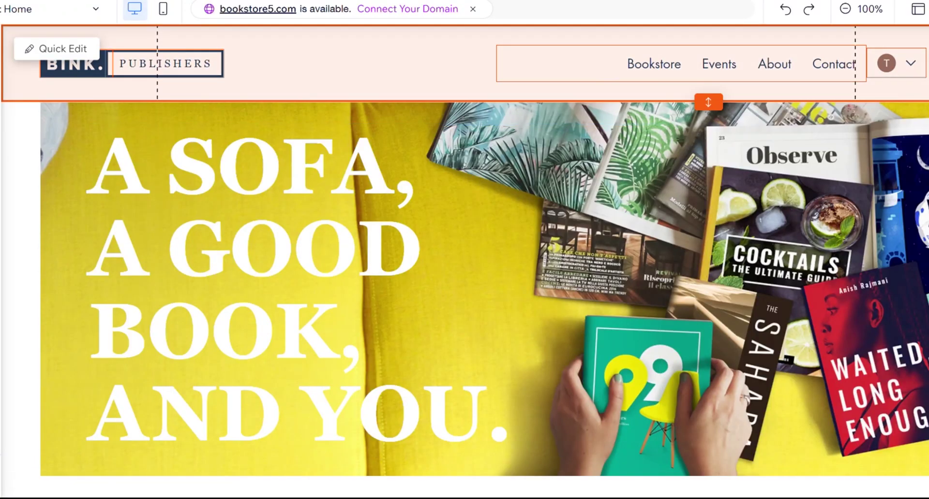
# Copy the BINK Publishers header strip and paste it over the second site's deleted header items
pyautogui.rightClick(912, 43)
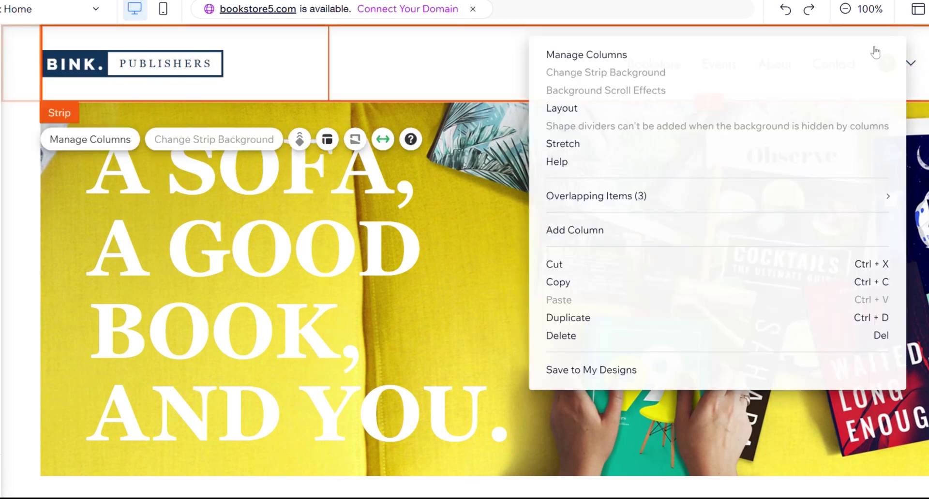
pyautogui.click(621, 280)
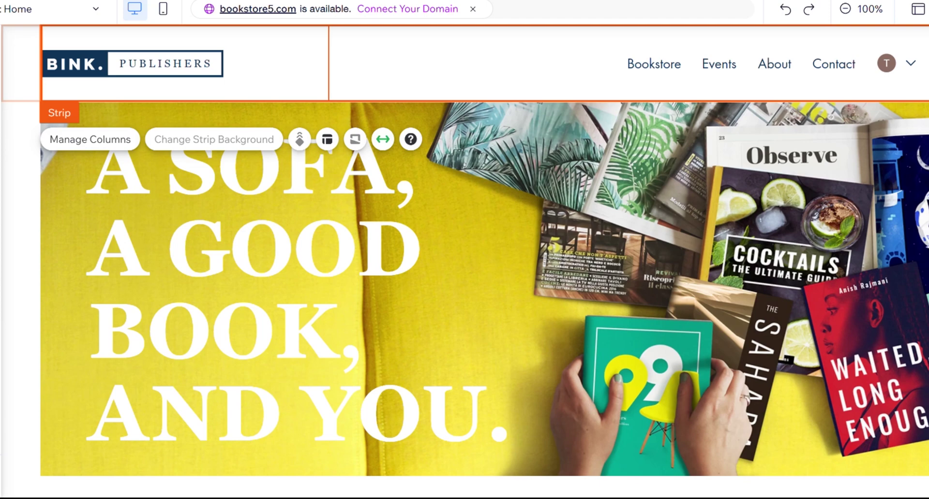
pyautogui.hotkey('ctrl', 'Tab')
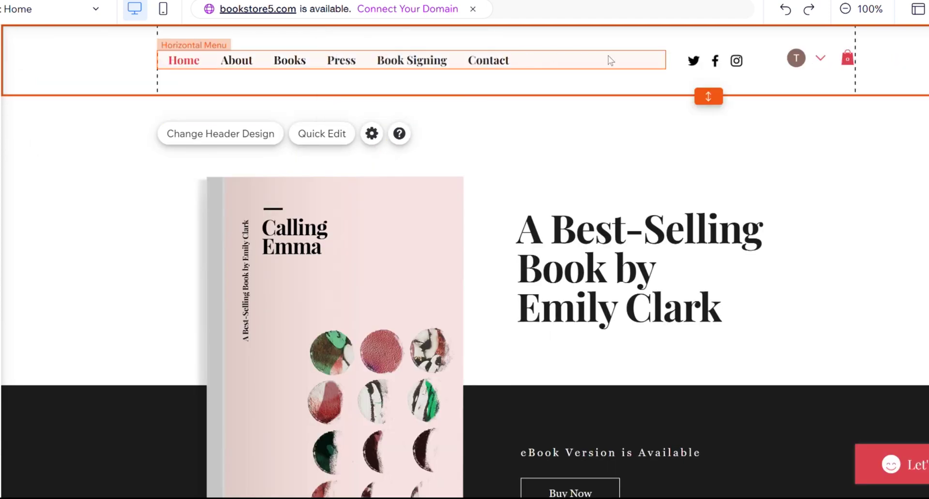
pyautogui.moveTo(905, 48); pyautogui.dragTo(160, 68)
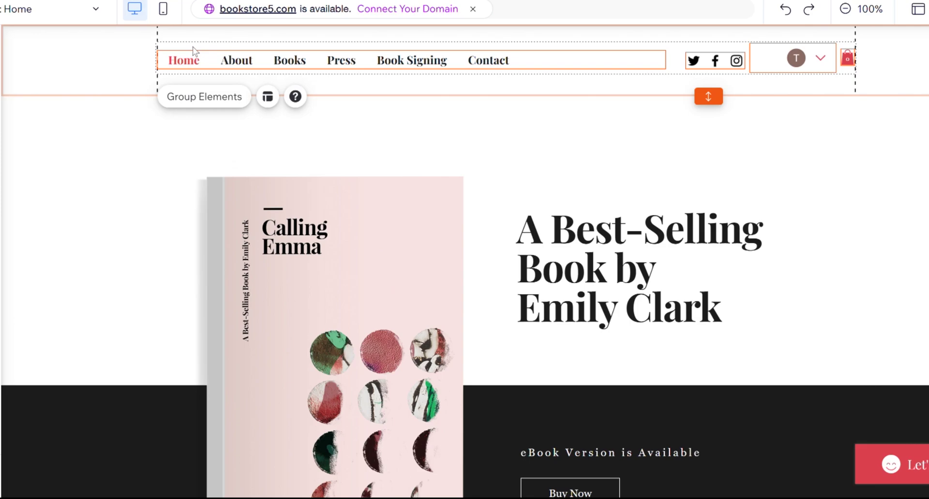
pyautogui.press('Delete')
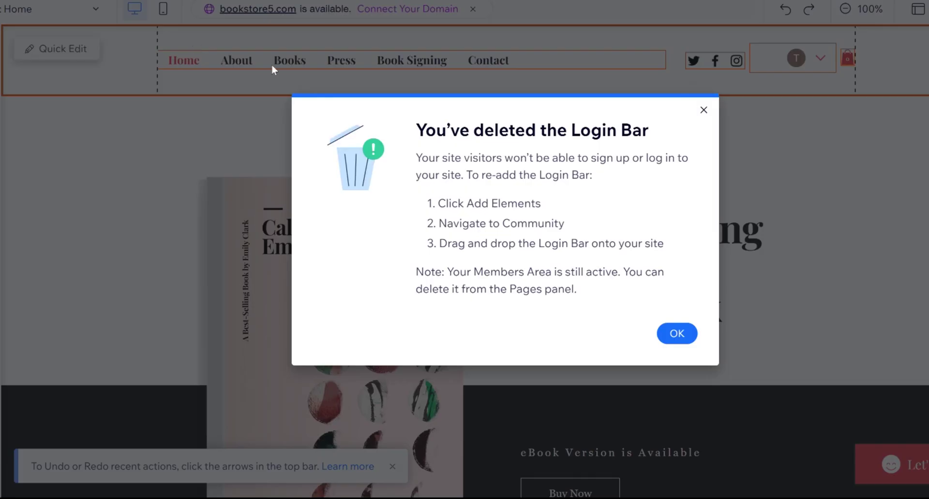
pyautogui.click(677, 338)
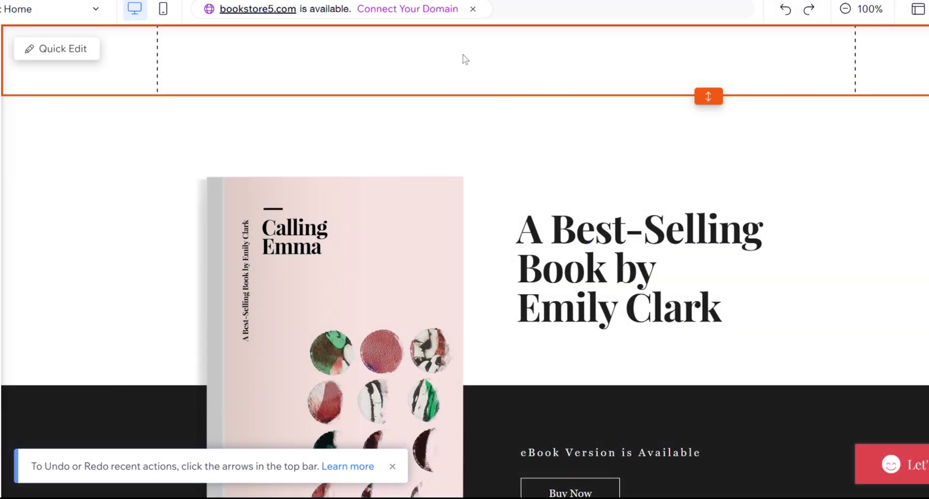
pyautogui.hotkey('ctrl', 'v')
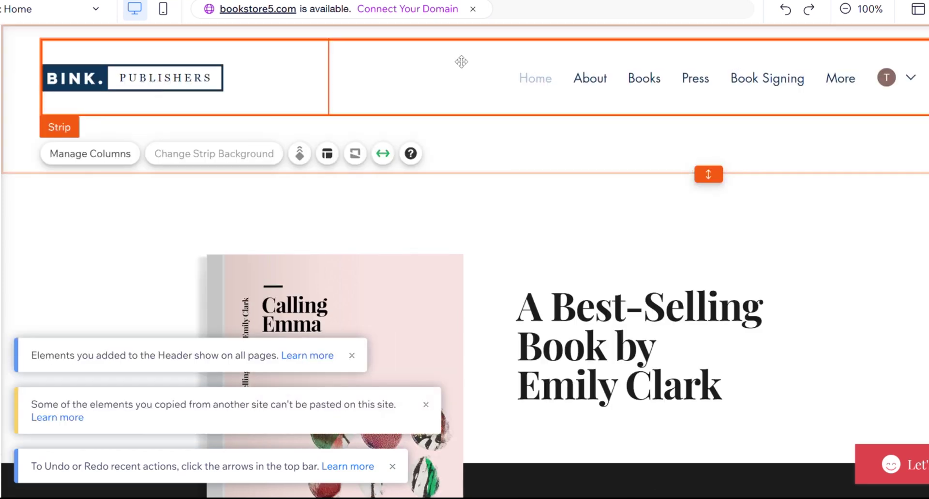
pyautogui.click(528, 165)
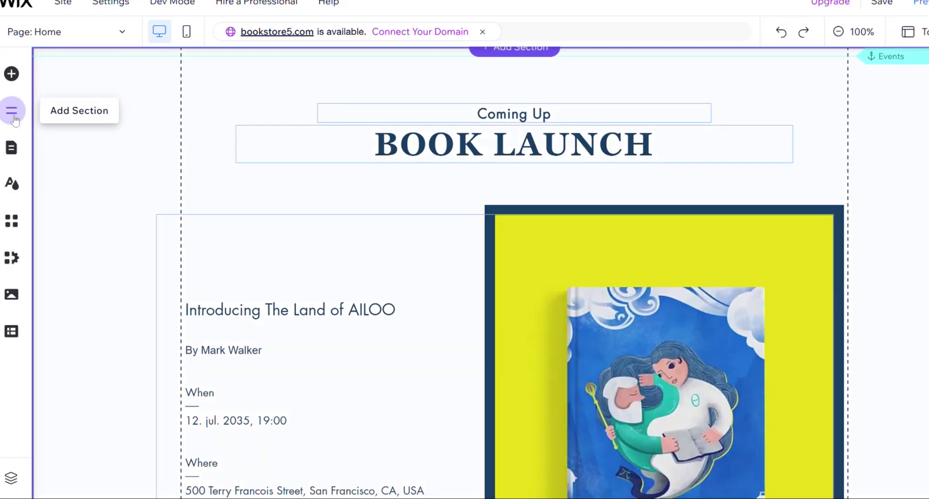
# Copy the Home page in Pages & Menu and paste it into the second site as Copy of Home
pyautogui.click(11, 148)
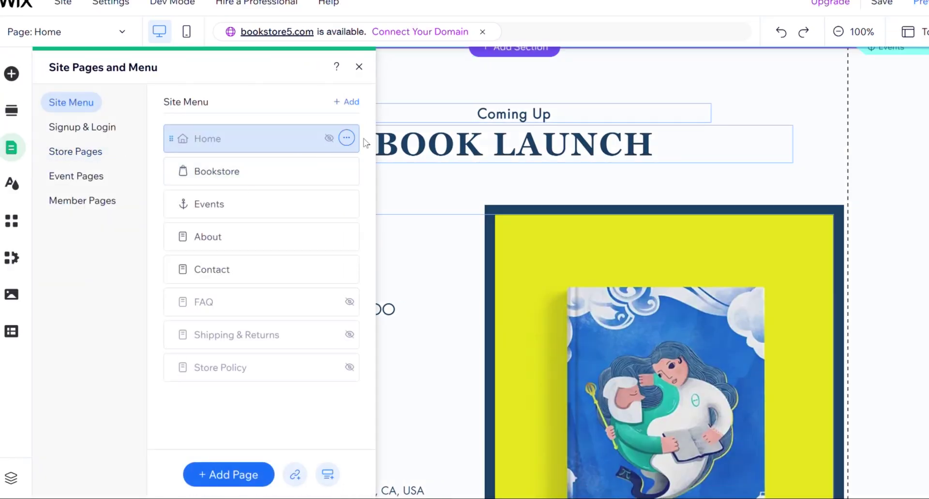
pyautogui.click(346, 138)
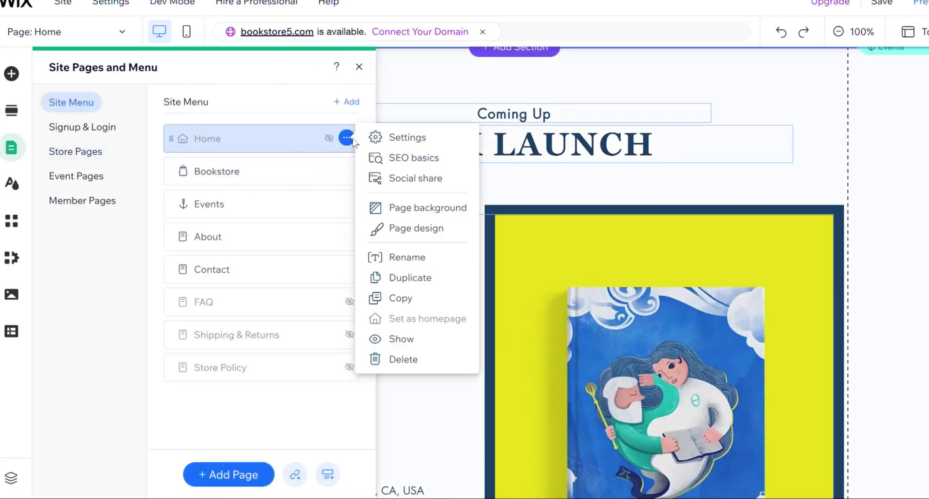
pyautogui.click(411, 302)
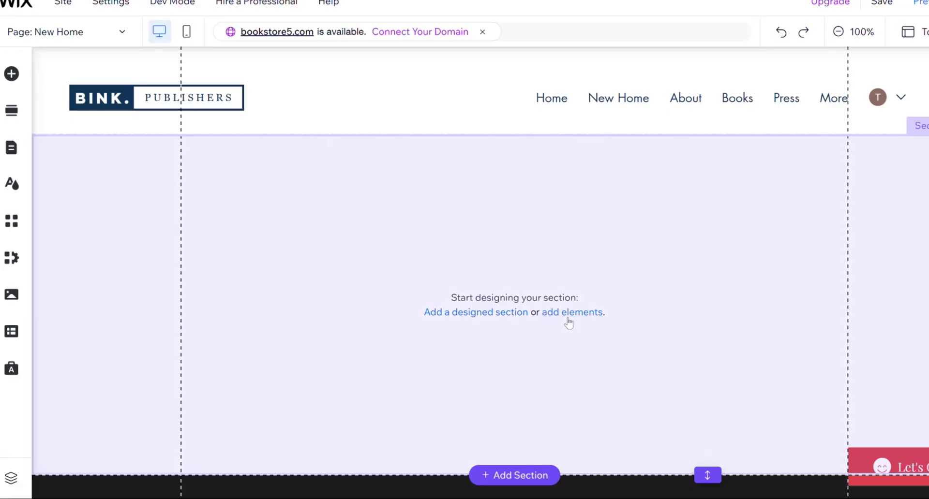
pyautogui.hotkey('ctrl', 'v')
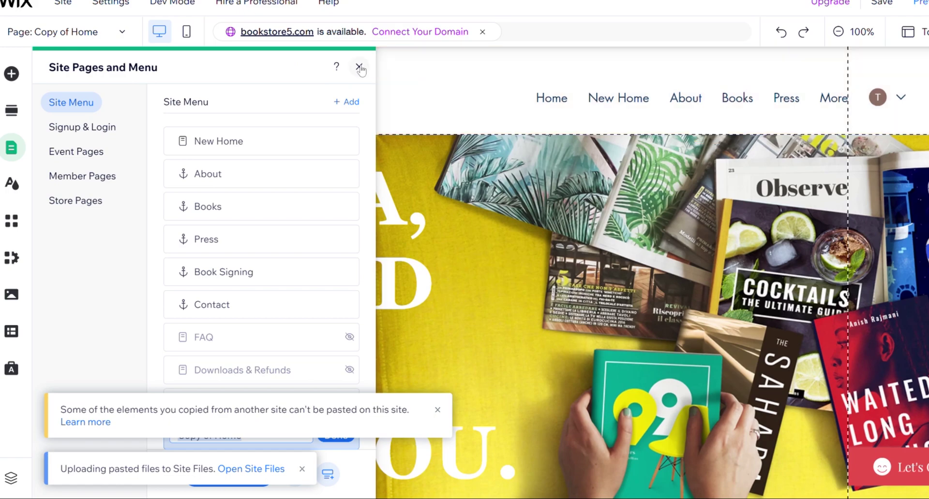
pyautogui.click(356, 67)
pyautogui.scroll(-10, 617, 202)
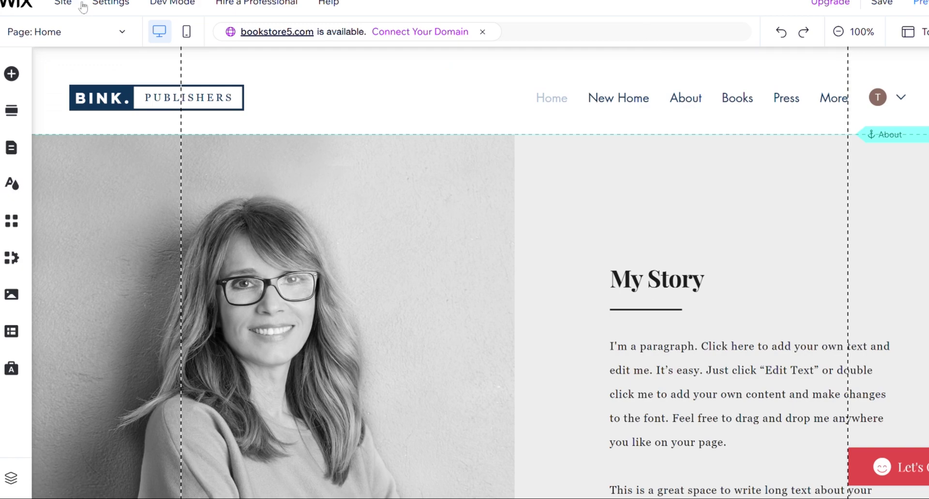
# In Site History, restore the Jan 01, 2023, 4:50 PM revision and choose Edit Site
pyautogui.moveTo(83, 6)
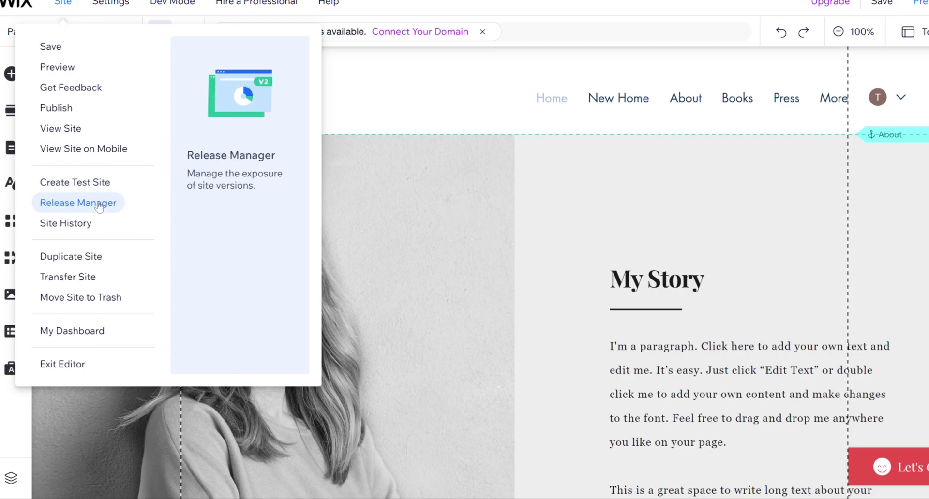
pyautogui.click(92, 222)
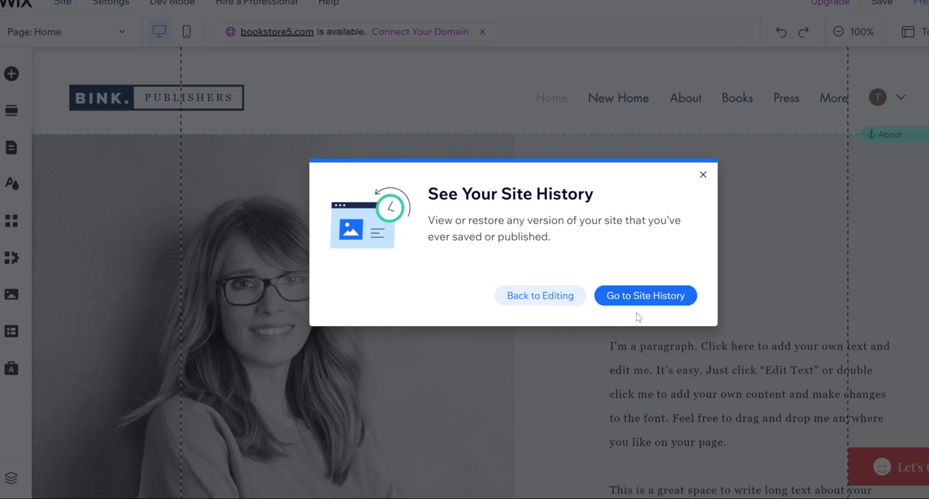
pyautogui.click(644, 300)
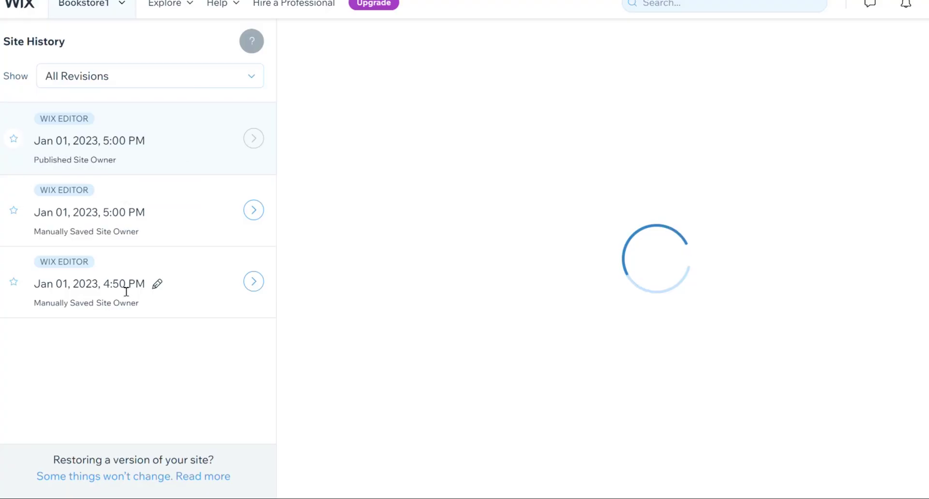
pyautogui.click(259, 286)
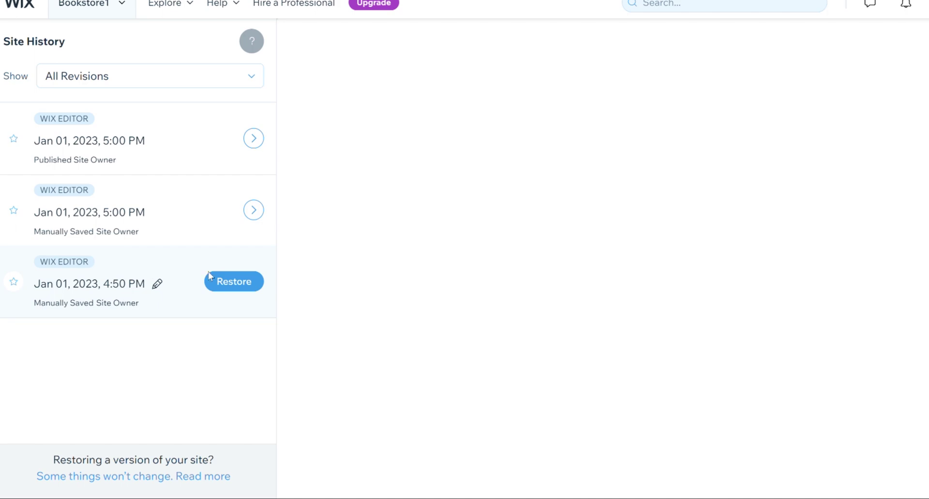
pyautogui.click(237, 282)
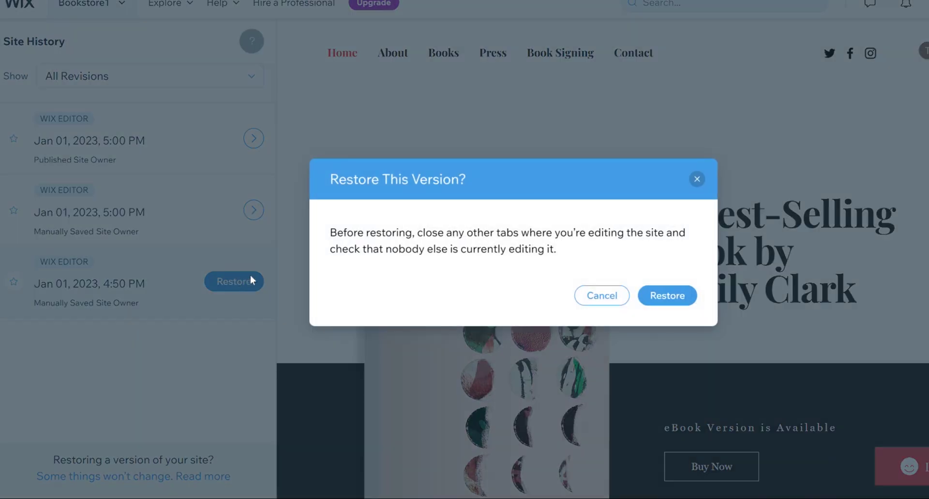
pyautogui.click(689, 296)
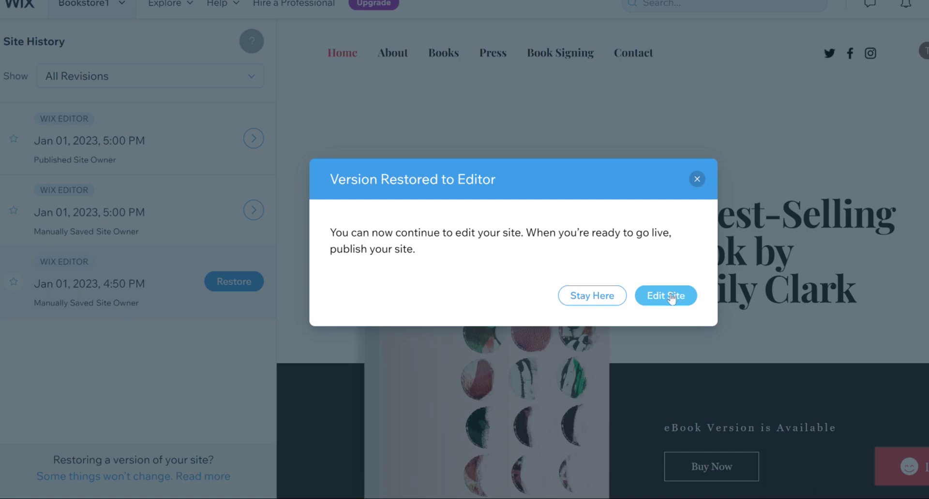
pyautogui.click(671, 297)
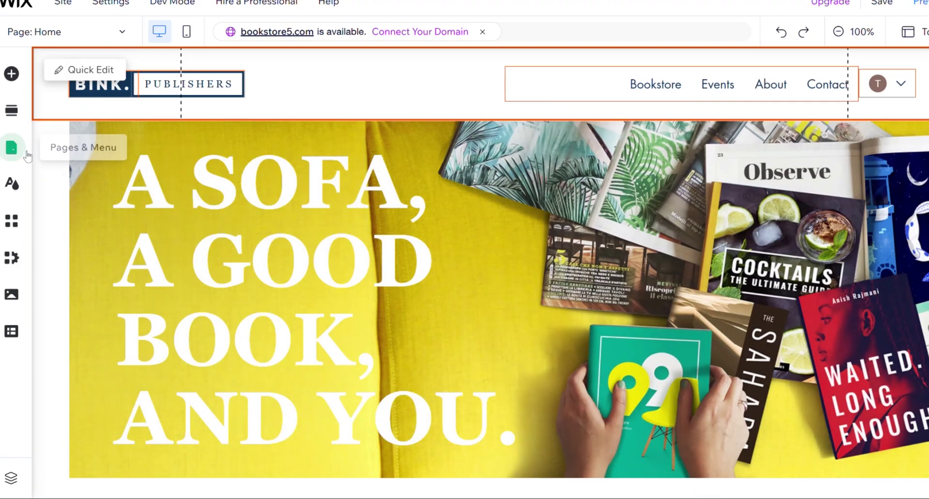
# Copy the Home page, then bring up Paste in the restored site's Site Menu page list
pyautogui.click(19, 150)
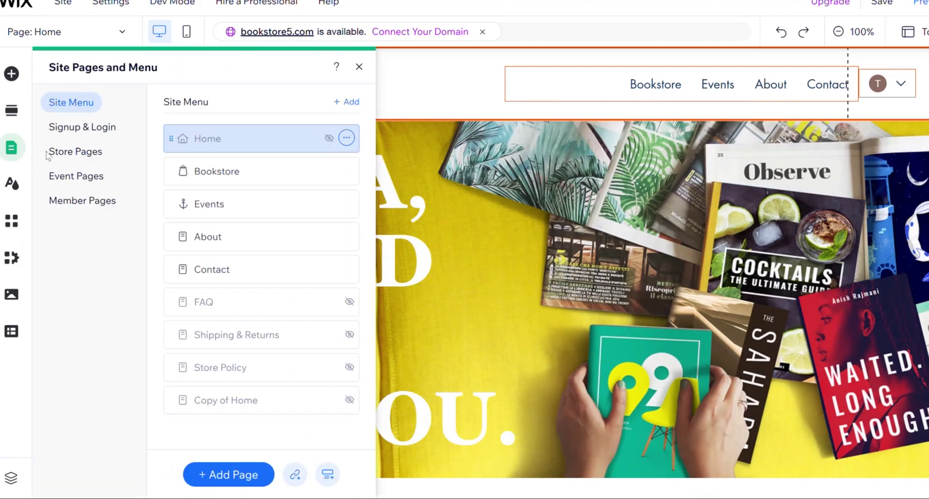
pyautogui.rightClick(211, 141)
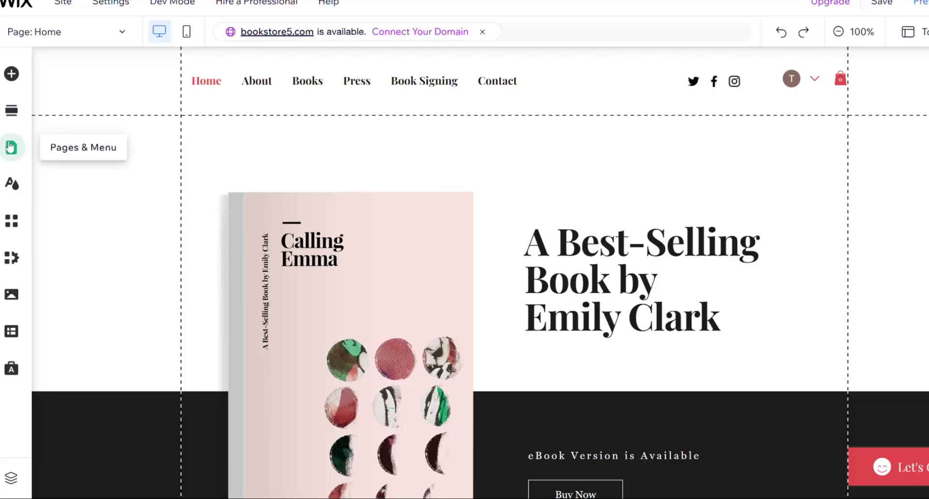
pyautogui.click(10, 147)
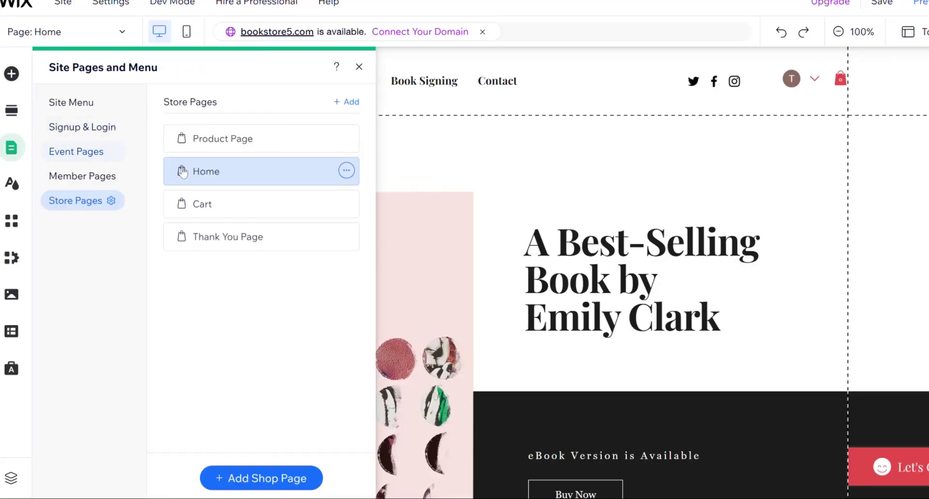
pyautogui.click(96, 104)
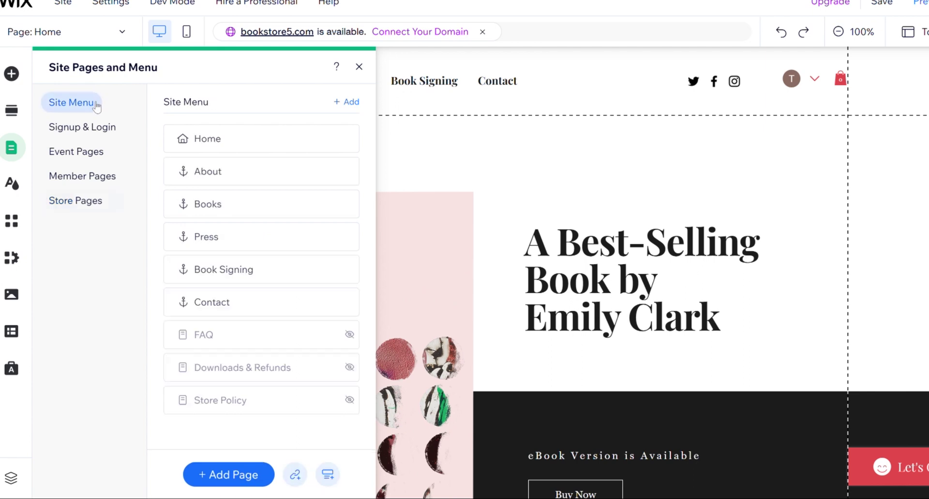
pyautogui.rightClick(299, 441)
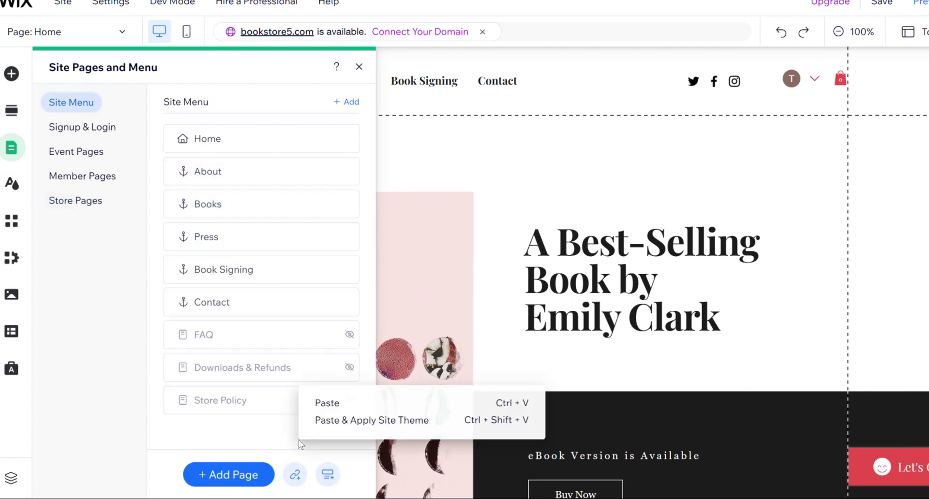